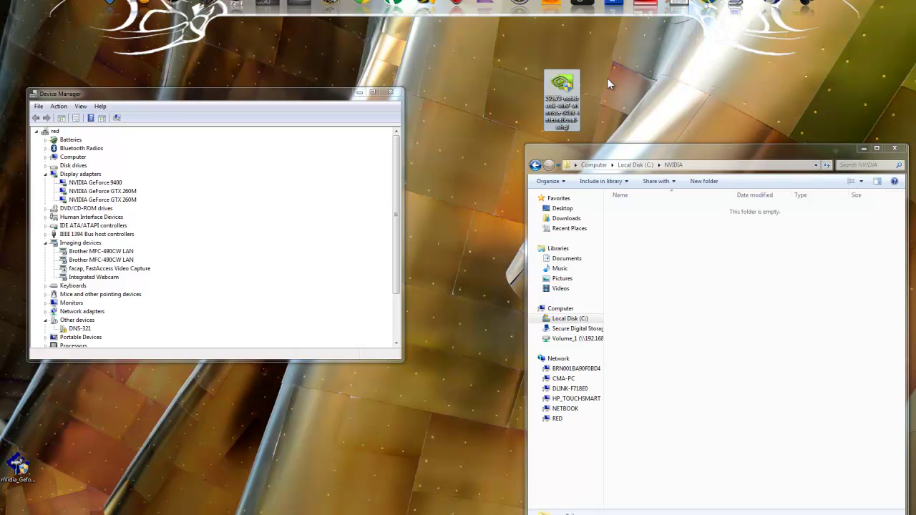
Display the GeForce GTX 260M's Hardware Ids, showing PCI\VEN_10DE&DEV_0618&SUBSYS_02A11028.
left_click(607, 79)
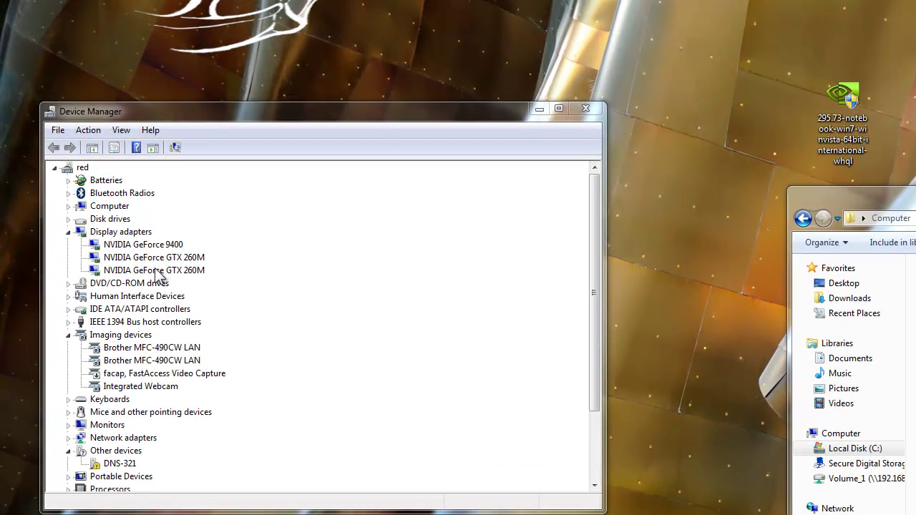
double_click(157, 272)
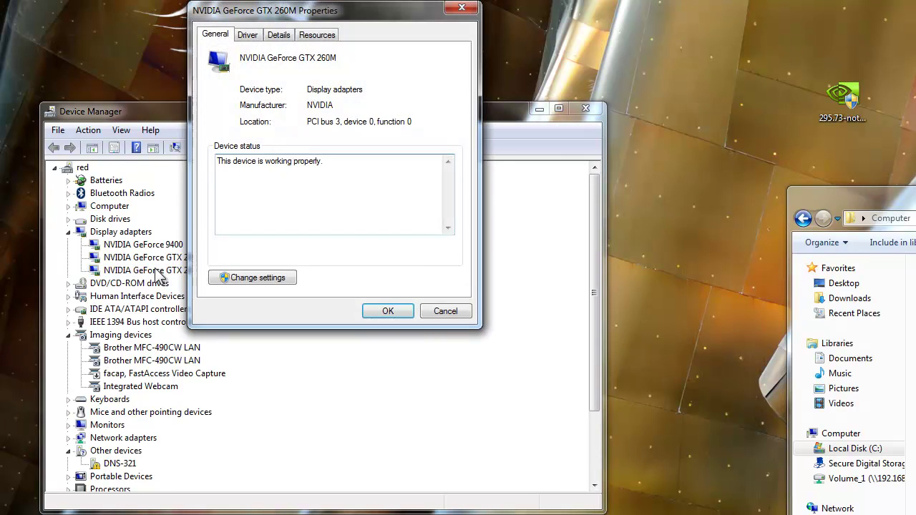
left_click(276, 36)
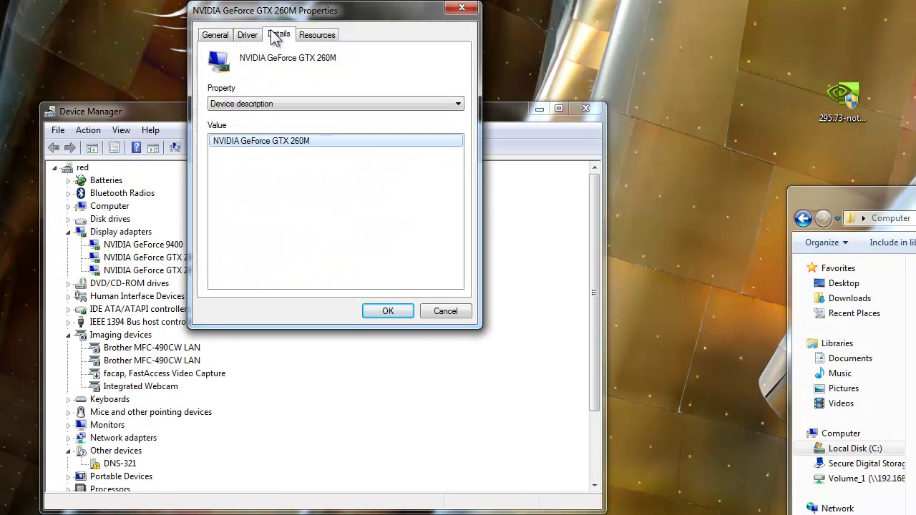
left_click(269, 103)
left_click(262, 123)
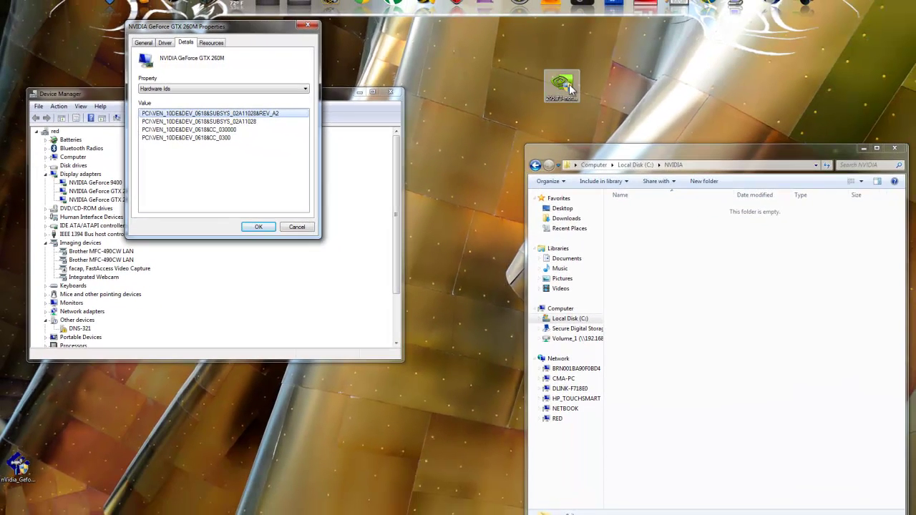
Run the 295.73 driver package and extract it to the default C:\NVIDIA\DisplayDriver path.
double_click(678, 89)
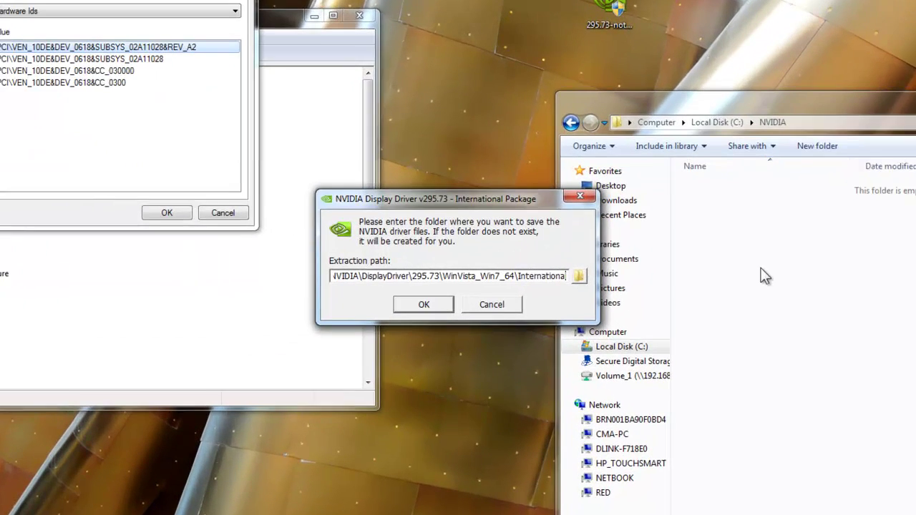
key("Return")
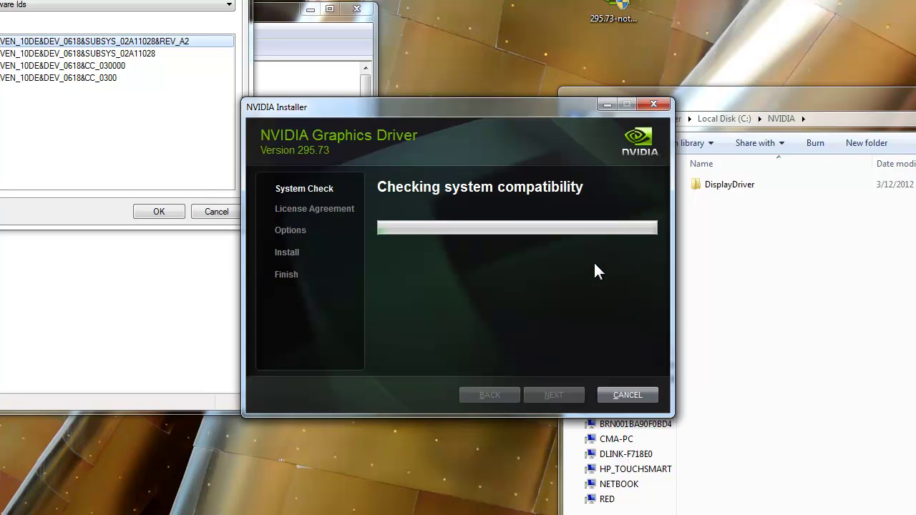
Cancel the installer, browse to 295.73\WinVista_Win7_64\International\Display.Driver, and select nvdm.
left_click(613, 395)
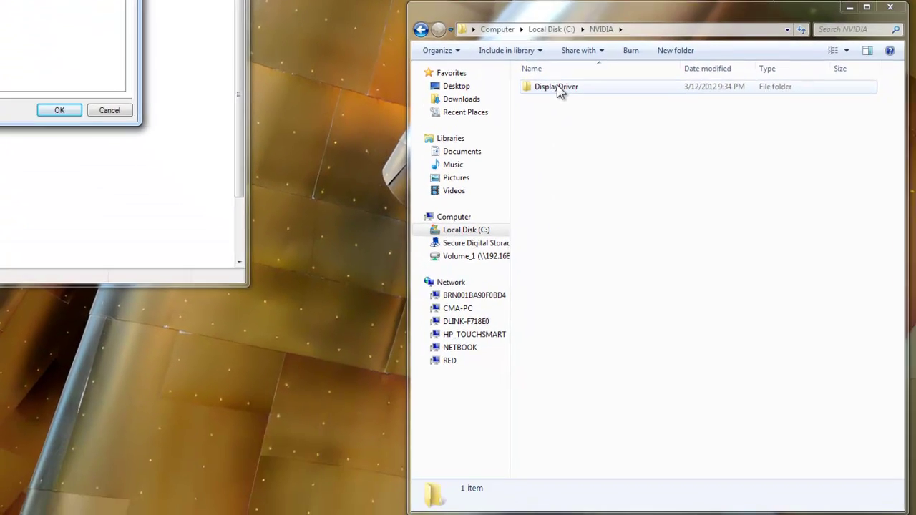
double_click(730, 185)
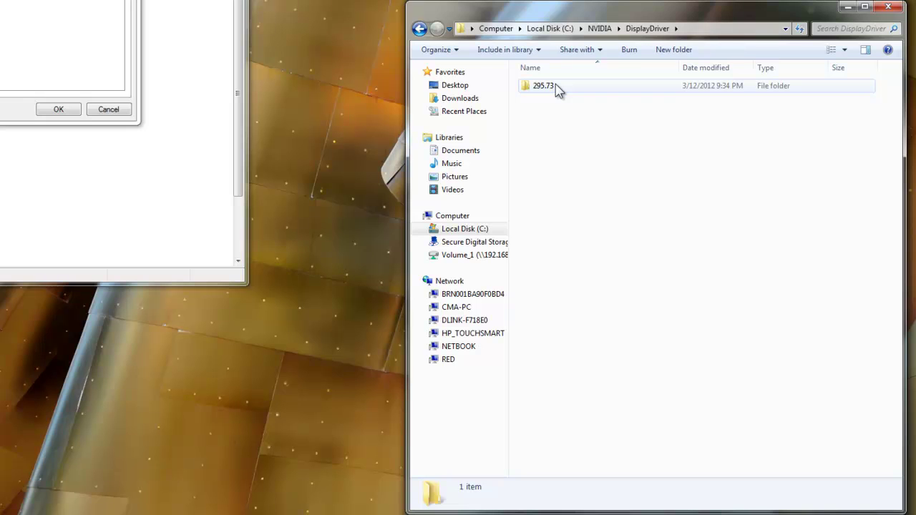
double_click(556, 86)
double_click(555, 85)
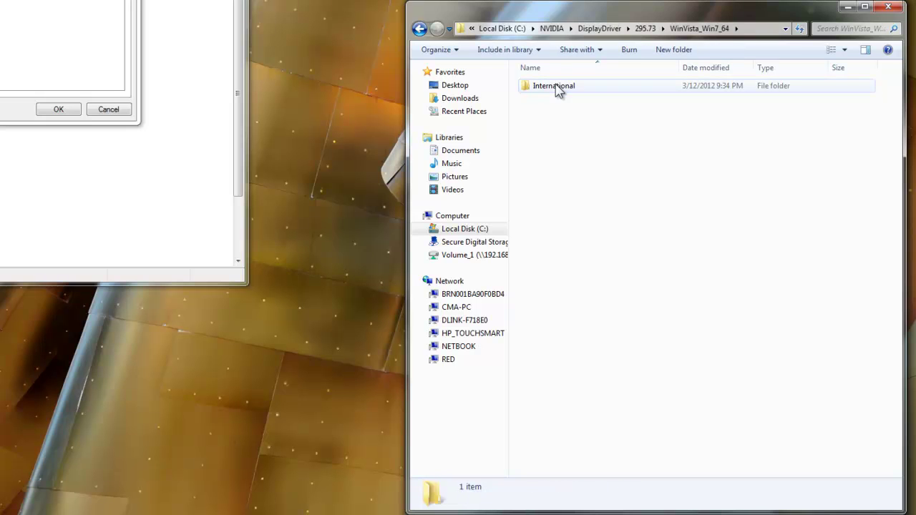
double_click(556, 86)
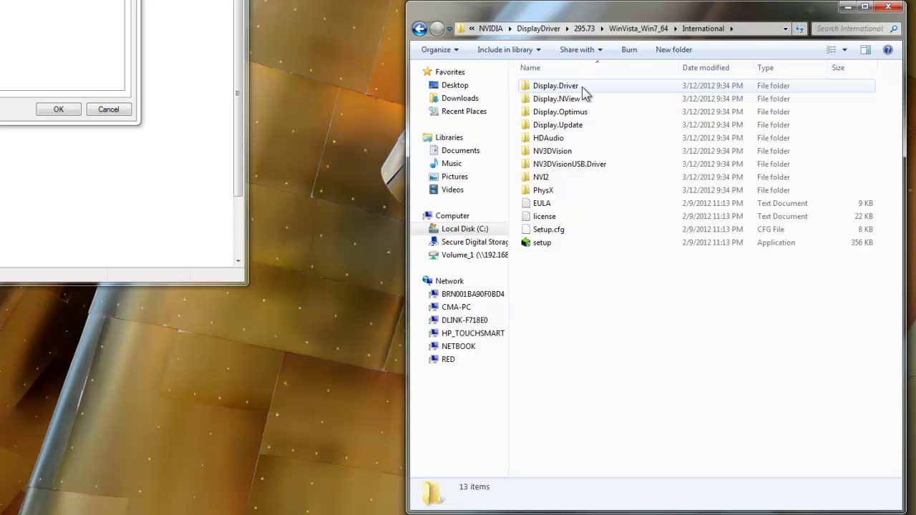
double_click(582, 89)
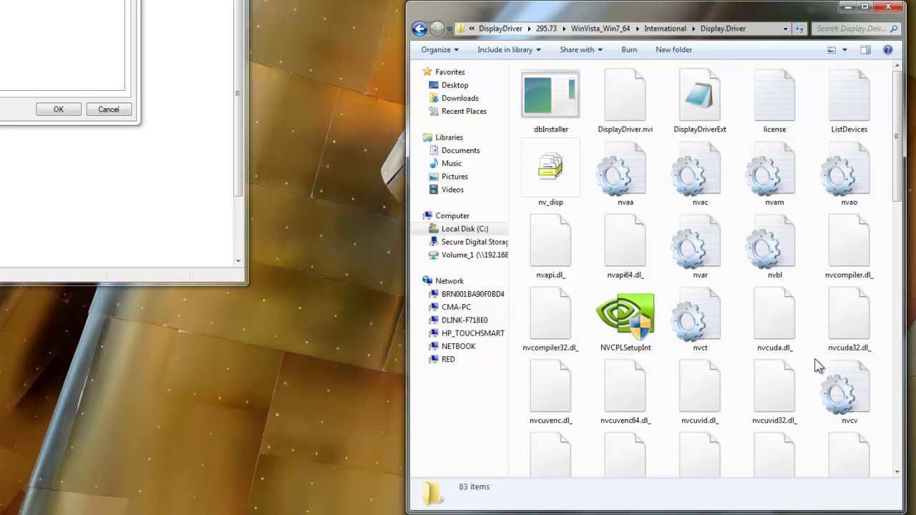
scroll(819, 365, "down", 5)
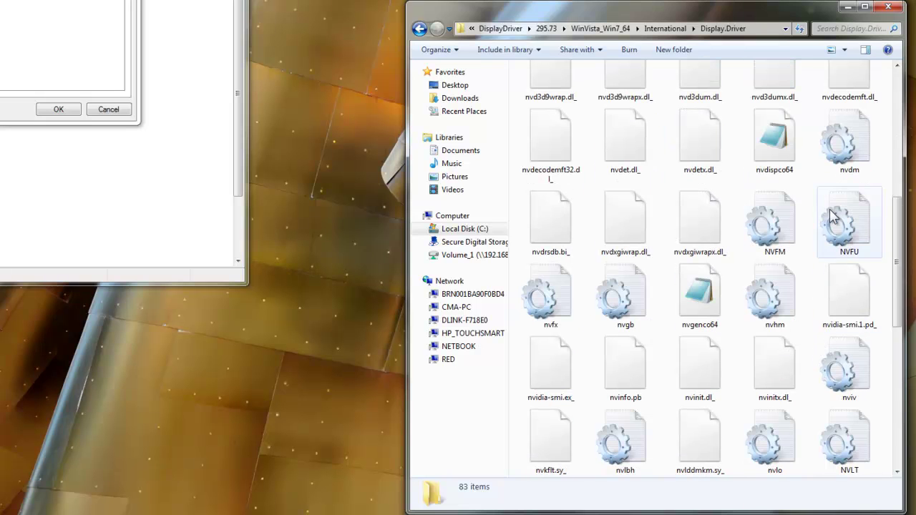
left_click(845, 146)
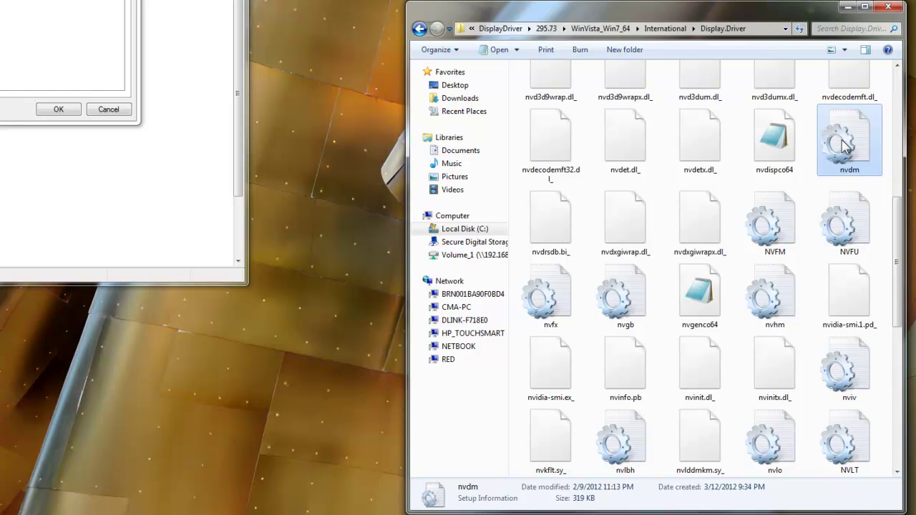
Open nvdm in Notepad and scroll down to the NTamd64.6.0 device list.
double_click(845, 146)
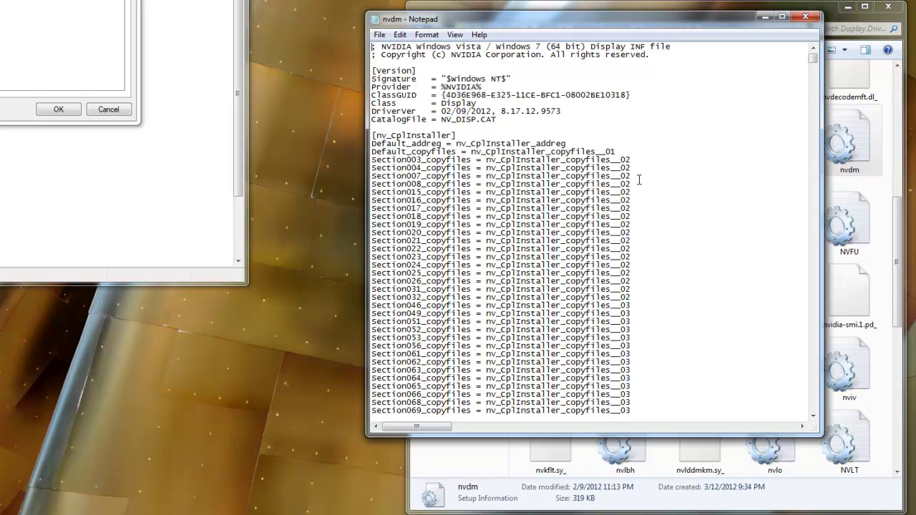
scroll(673, 180, "down", 13)
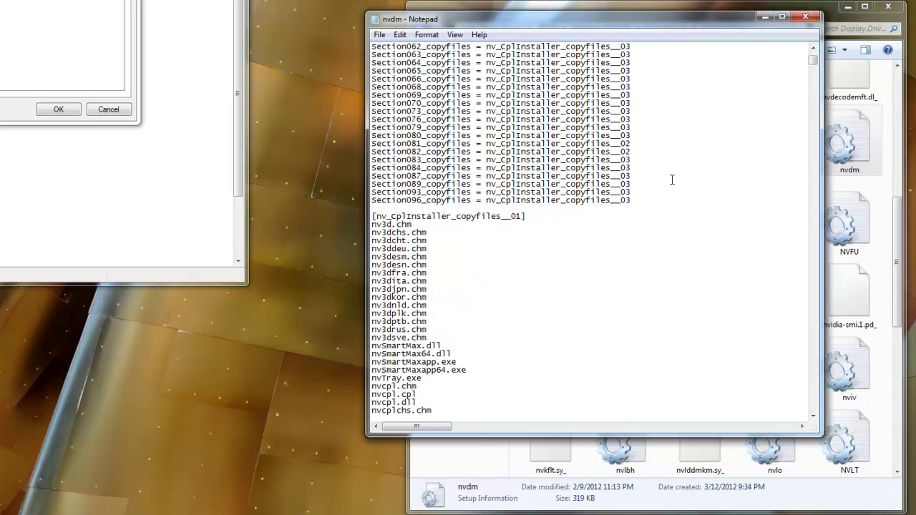
scroll(673, 180, "down", 17)
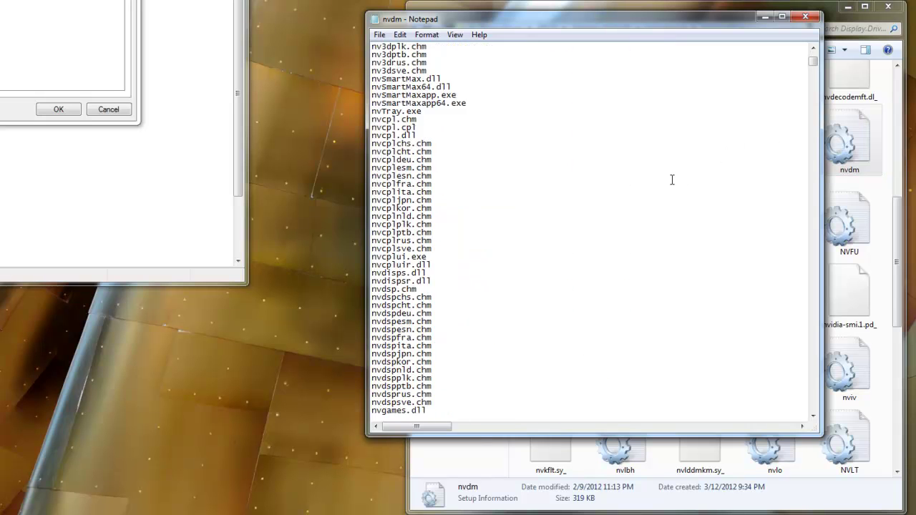
left_click(813, 166)
left_click(813, 166)
left_click(813, 167)
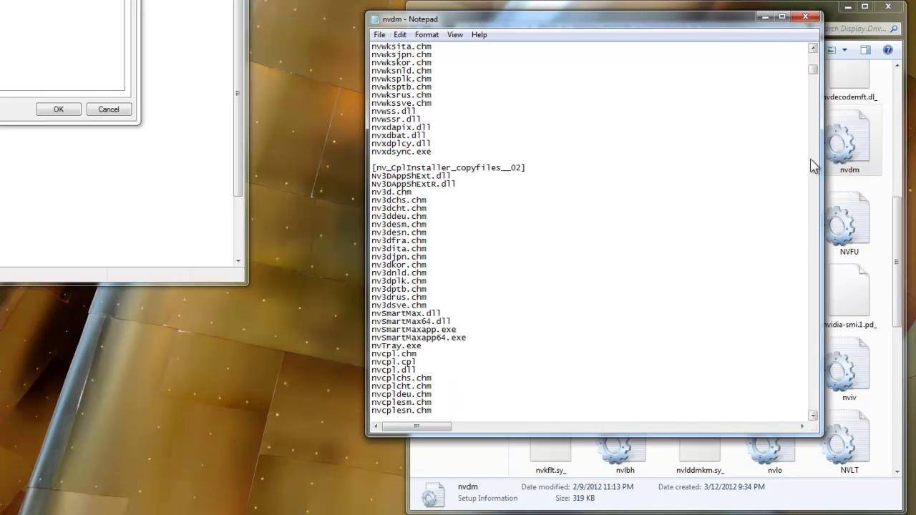
left_click(814, 165)
left_click(813, 165)
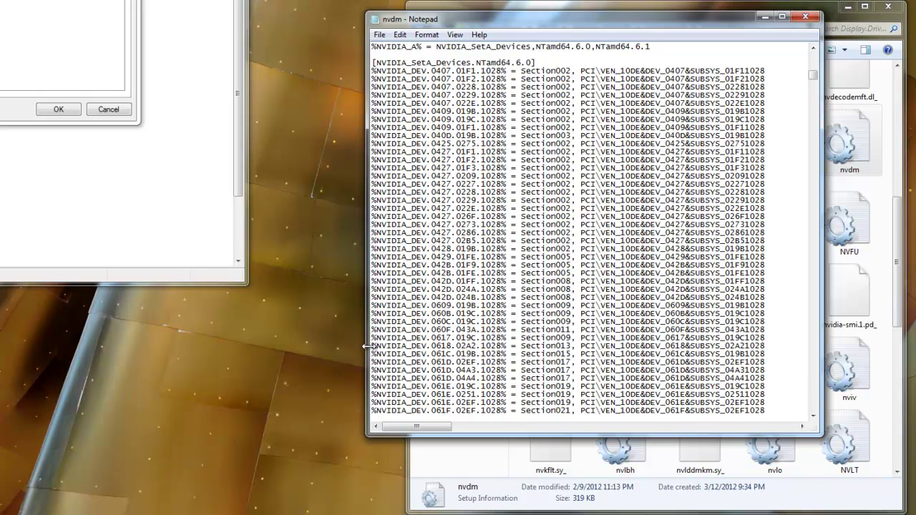
Select the subsys ID 02A21028 at the end of the DEV_0618 line.
left_click_drag(373, 347, 773, 344)
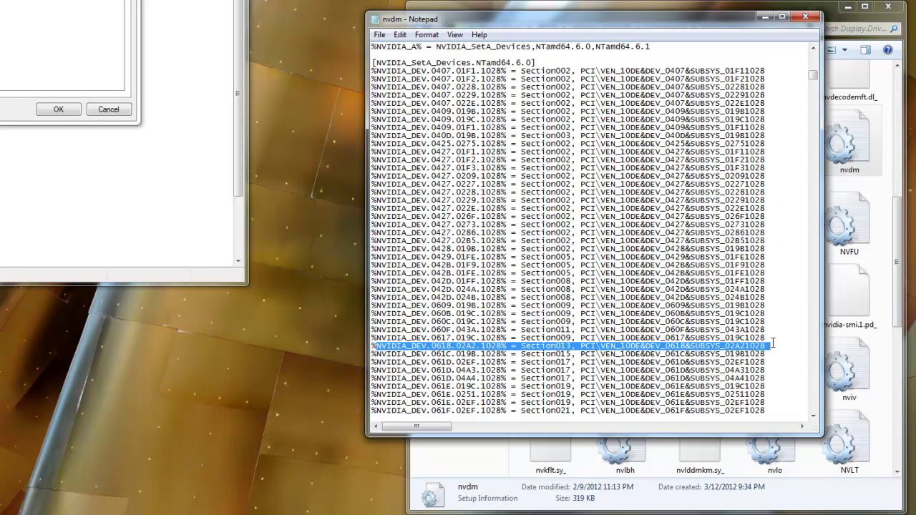
left_click(726, 346)
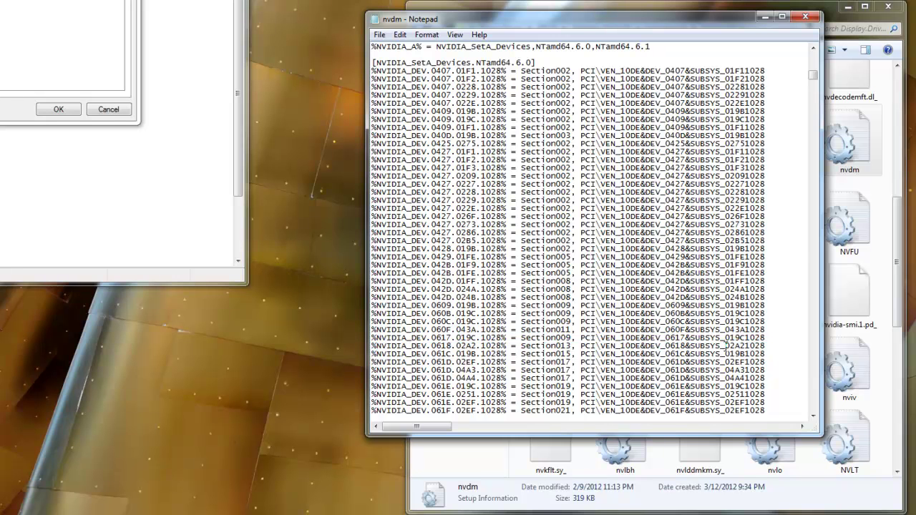
left_click_drag(726, 346, 767, 345)
key("ctrl+c")
Replace all occurrences of 02A21028 with 02A11028 in nvdm.
left_click(406, 36)
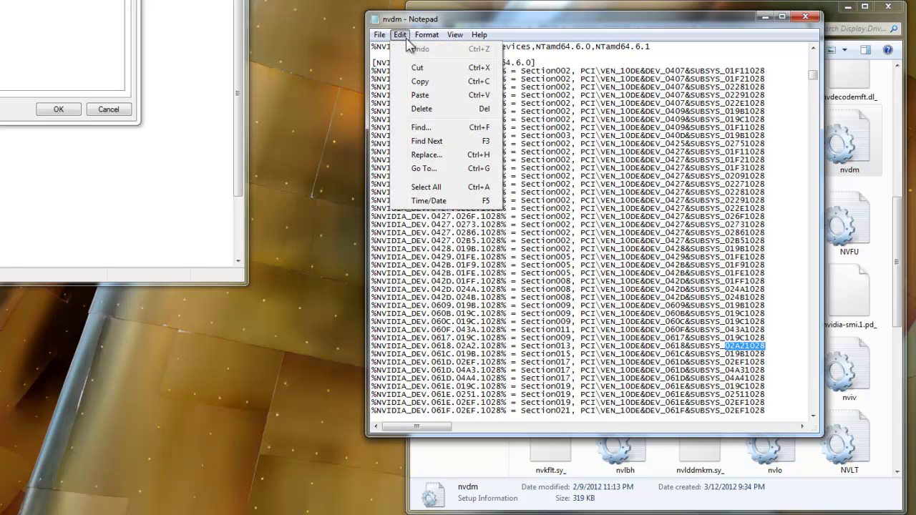
left_click(427, 155)
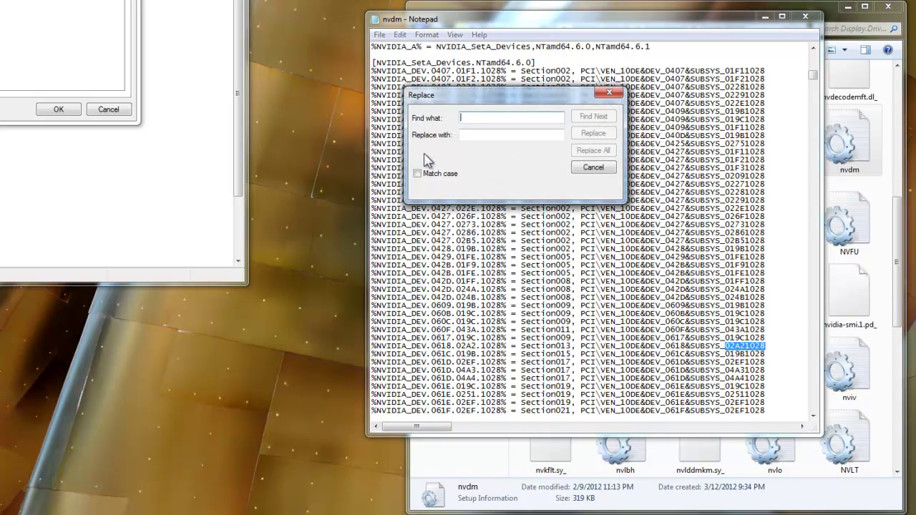
right_click(469, 118)
left_click(502, 172)
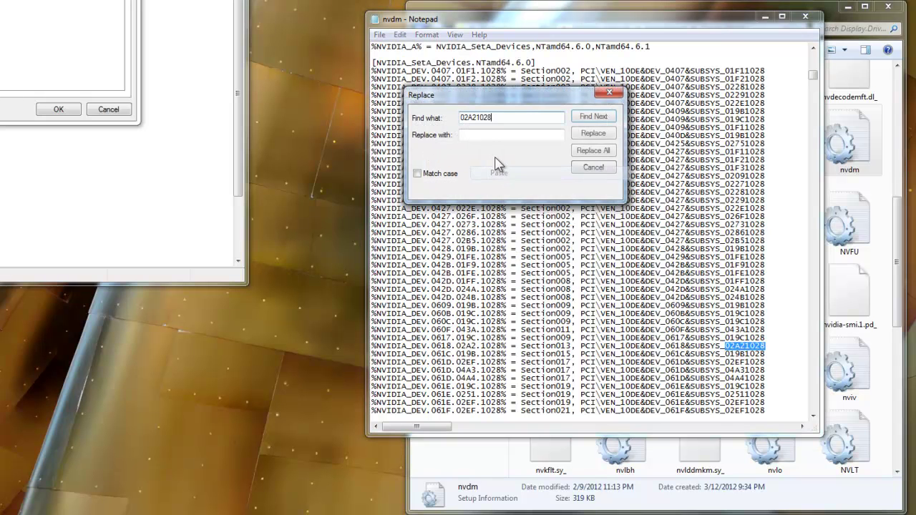
right_click(485, 139)
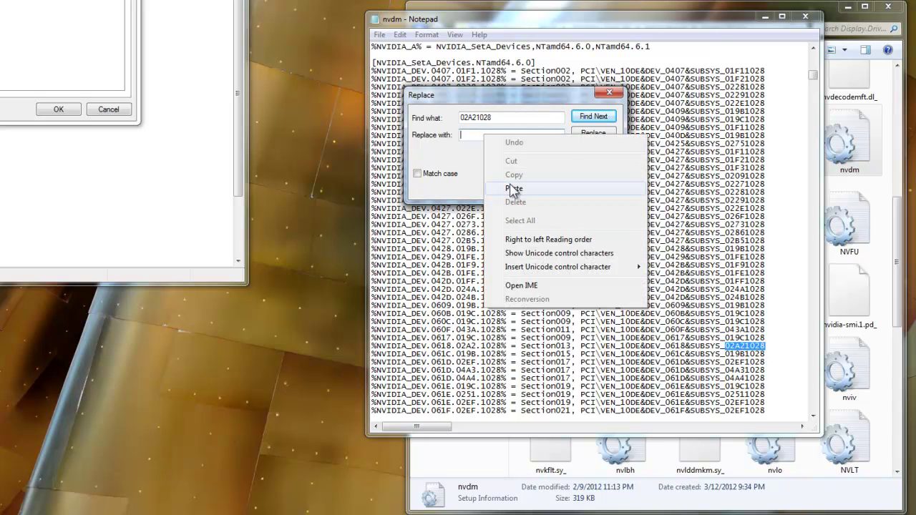
left_click(513, 188)
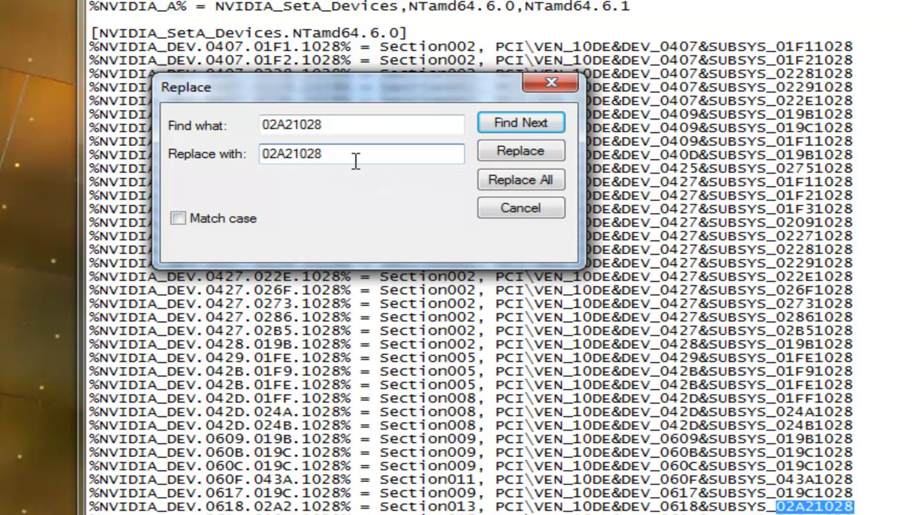
key("BackSpace")
type("1")
left_click(513, 180)
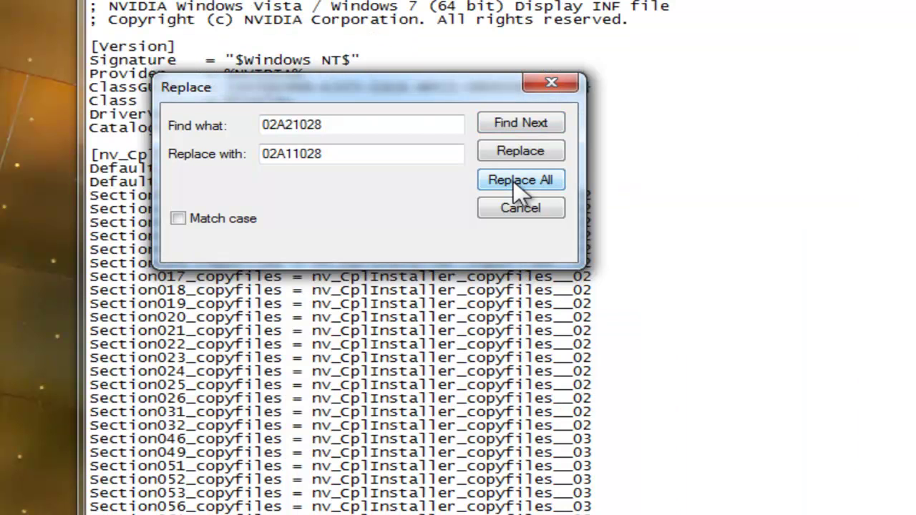
left_click(549, 84)
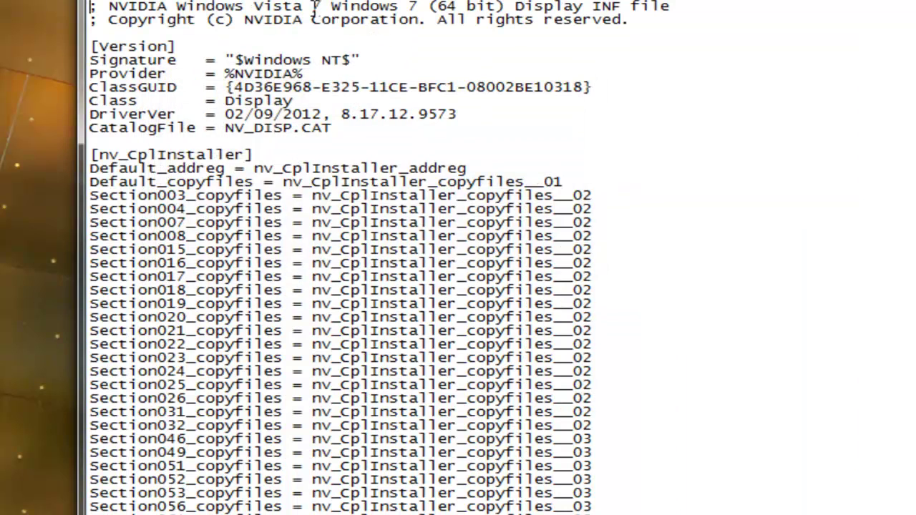
Save the edited nvdm file and close Notepad.
left_click(107, 2)
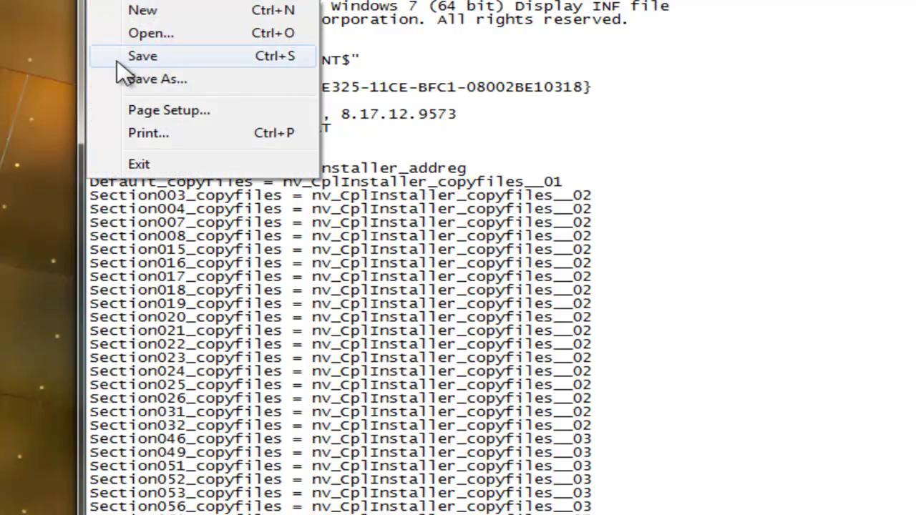
left_click(136, 57)
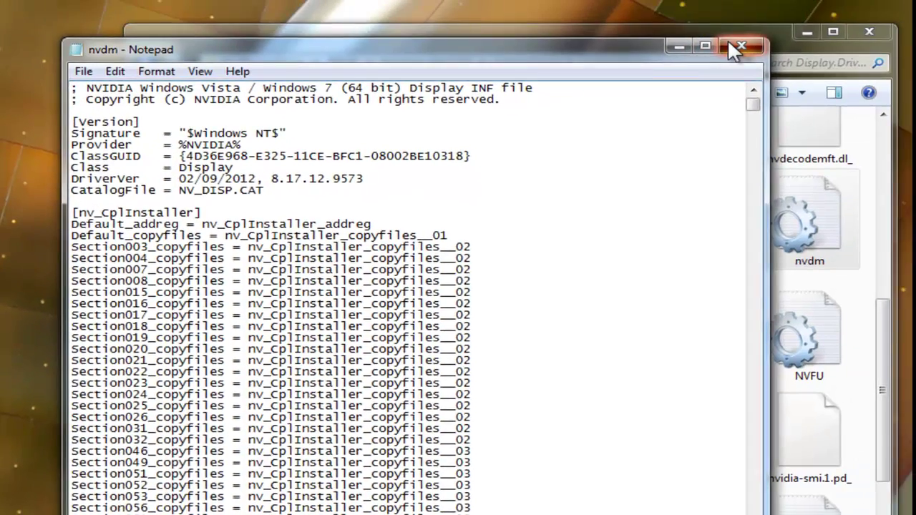
left_click(799, 18)
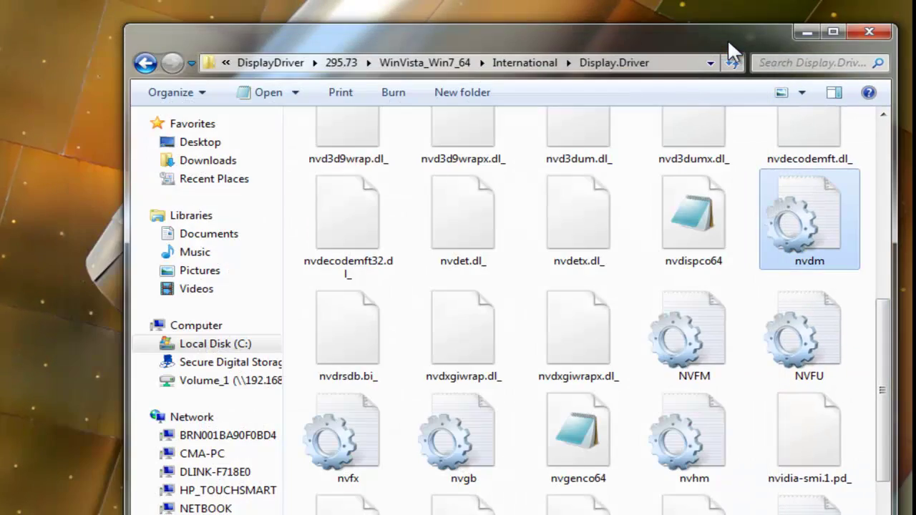
Return to the International folder and launch the NVIDIA driver setup application.
left_click(536, 64)
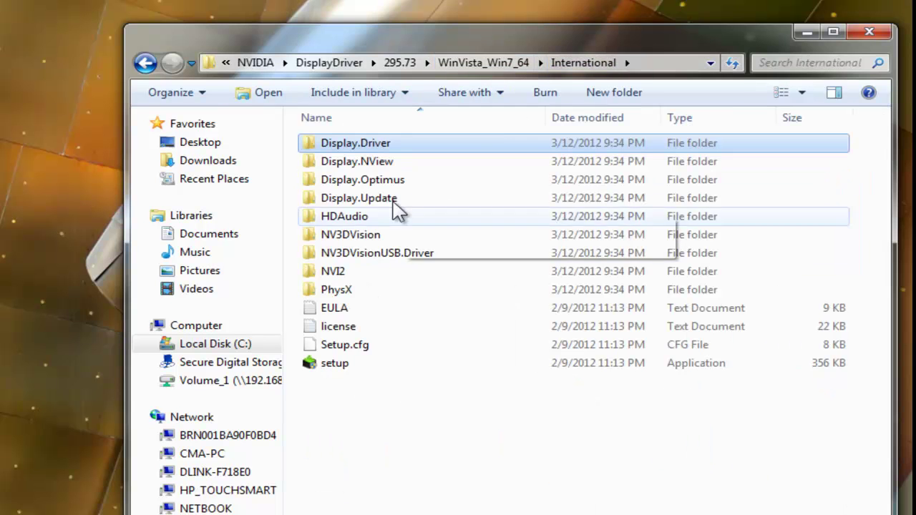
double_click(328, 365)
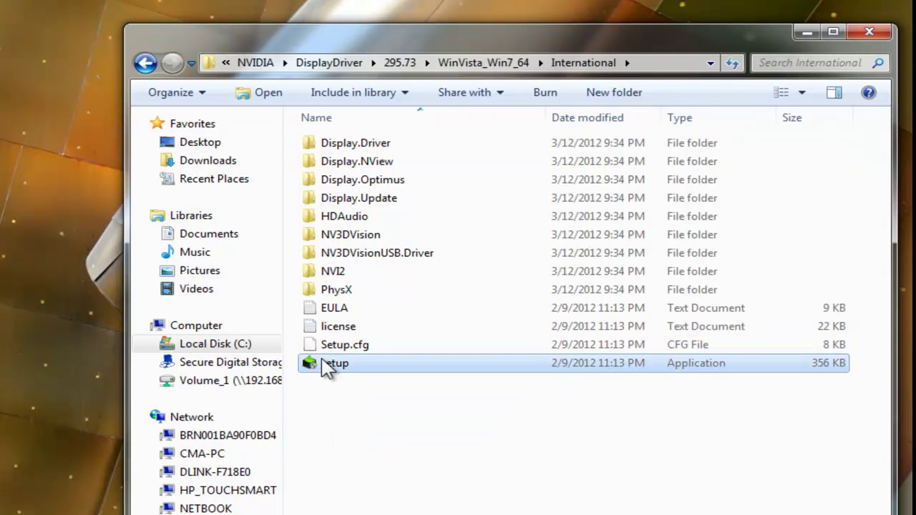